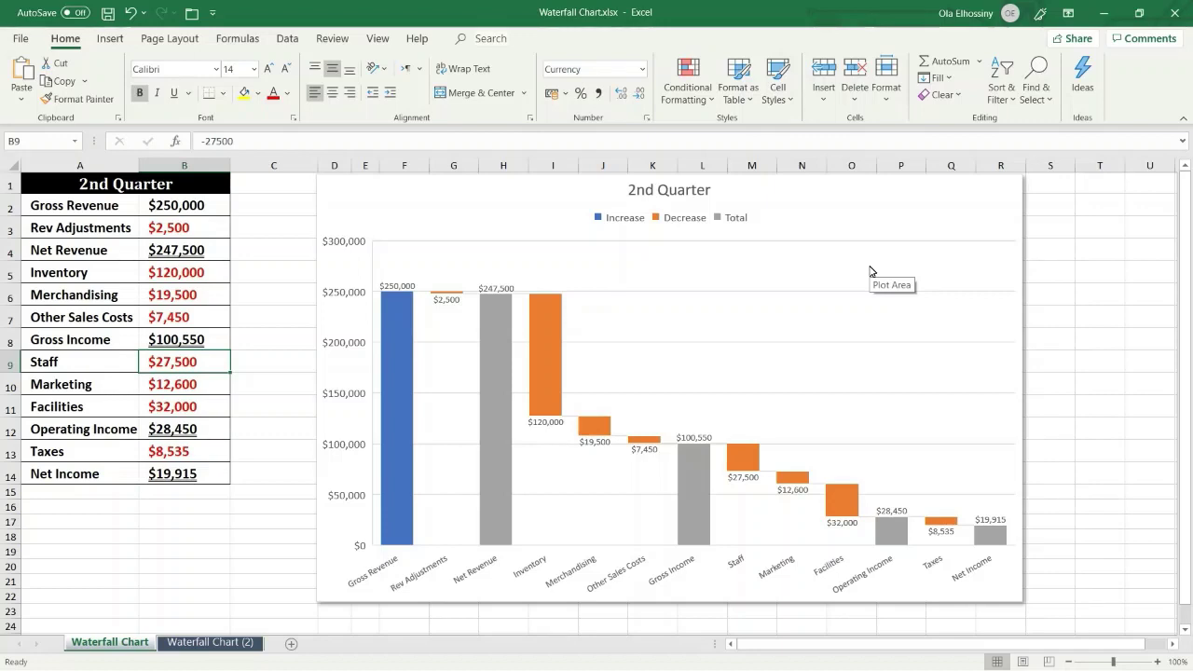
On the Waterfall Chart (2) sheet, select the 2nd Quarter income data A2:B14.
mouse_move(407, 374)
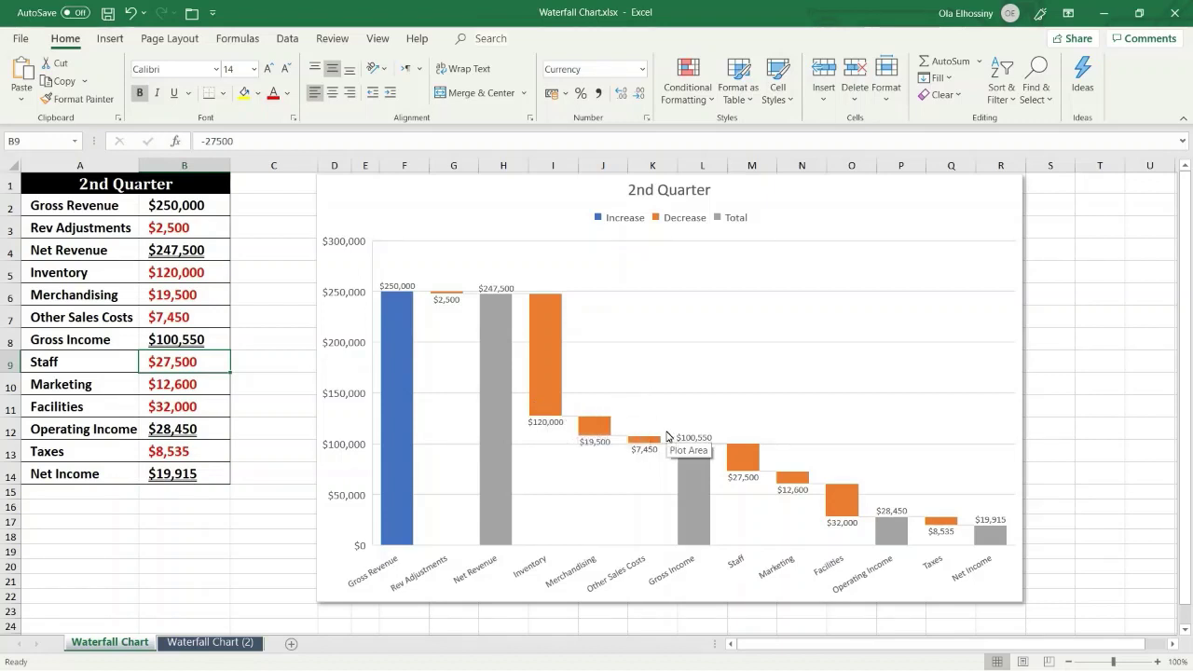
mouse_move(681, 436)
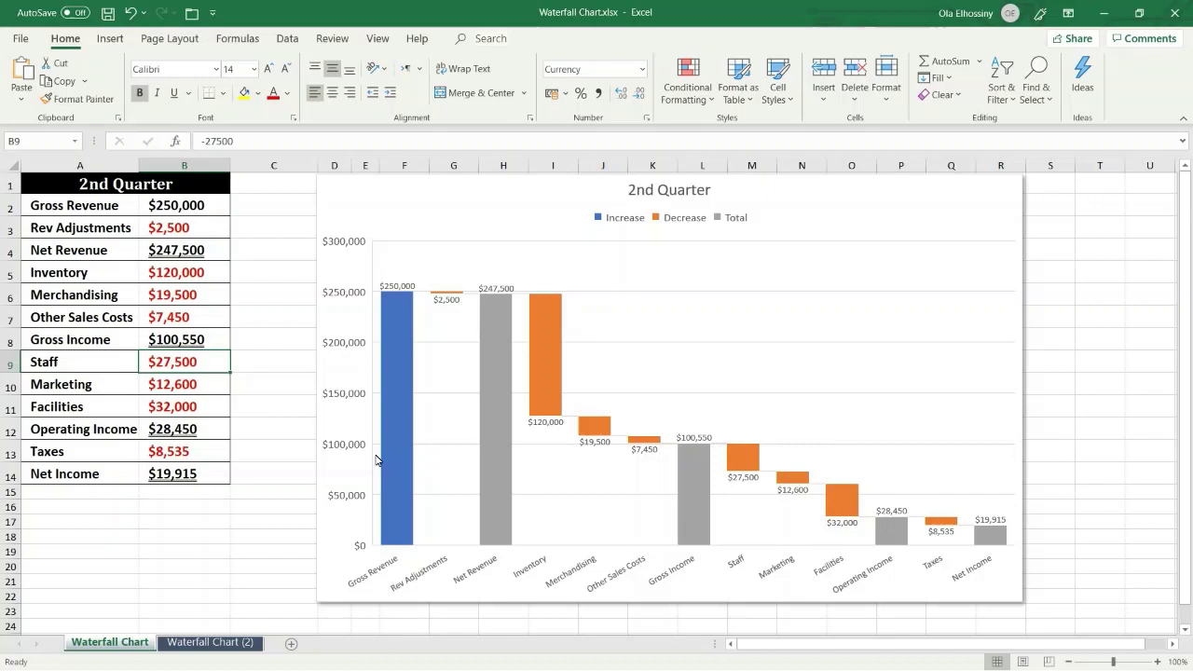
mouse_move(394, 438)
click(227, 643)
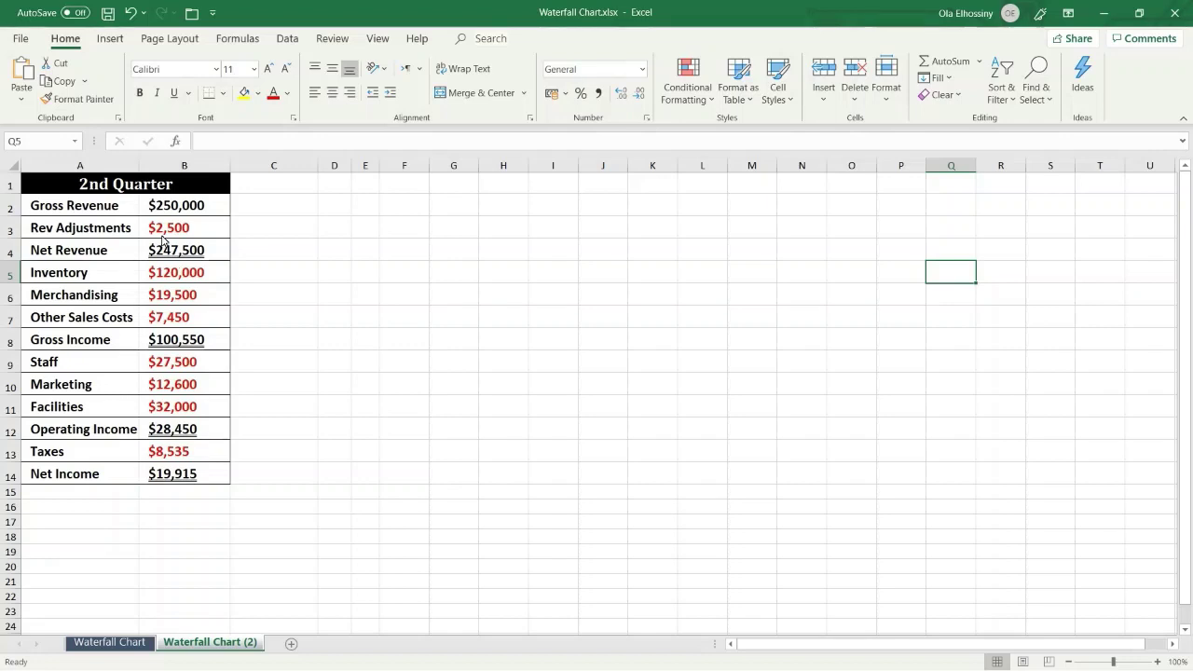
click(103, 184)
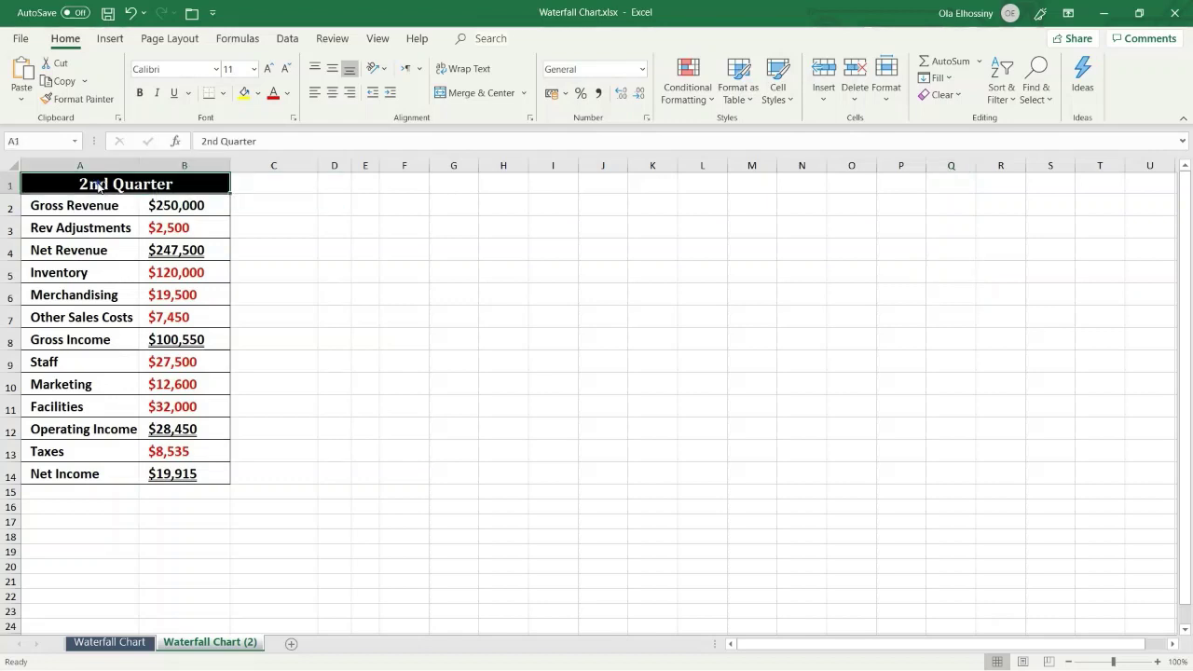
click(103, 207)
drag(103, 207, 206, 472)
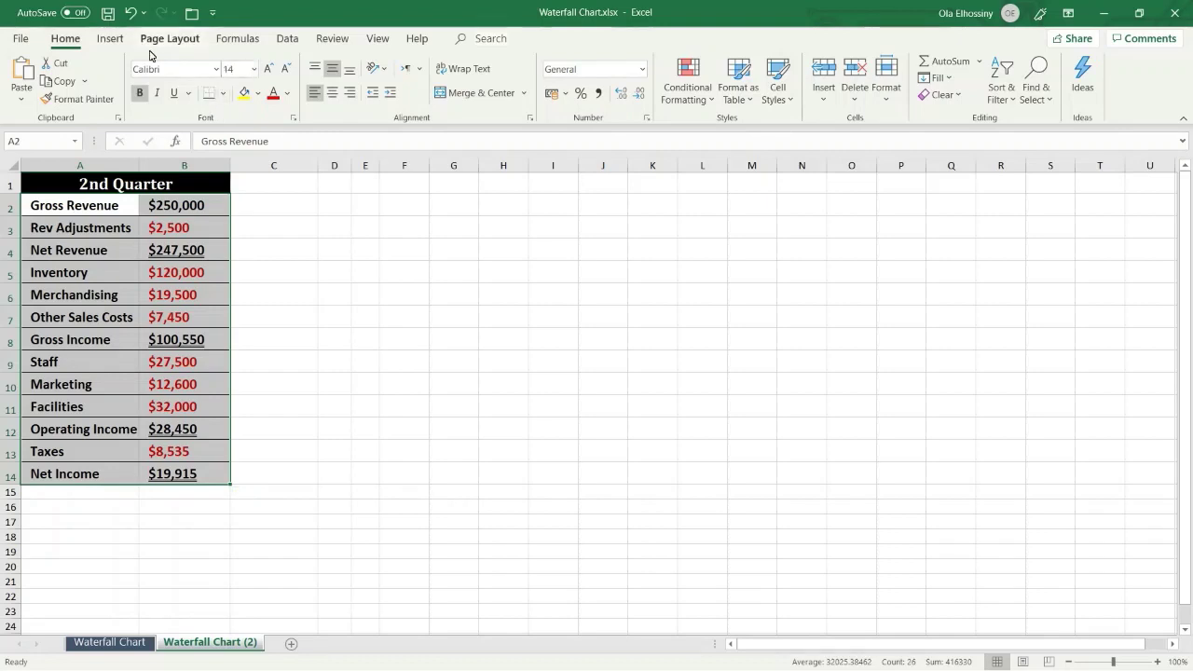
Insert a Waterfall chart of the selected data, then move it beside the table and enlarge it.
click(110, 38)
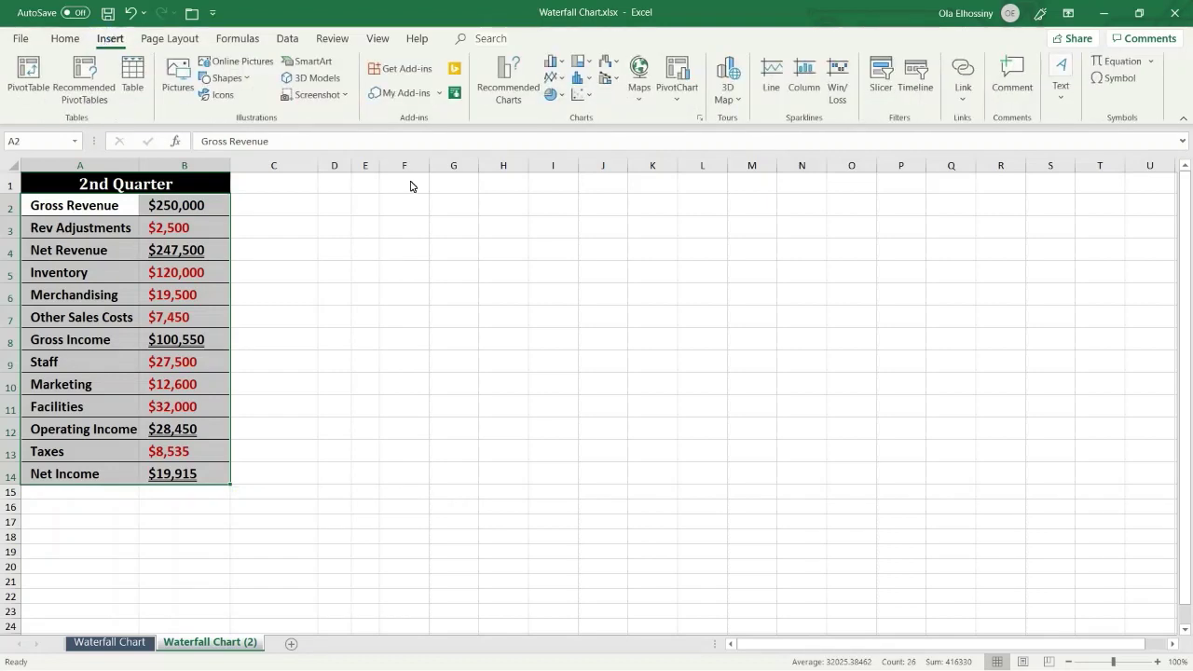
click(610, 68)
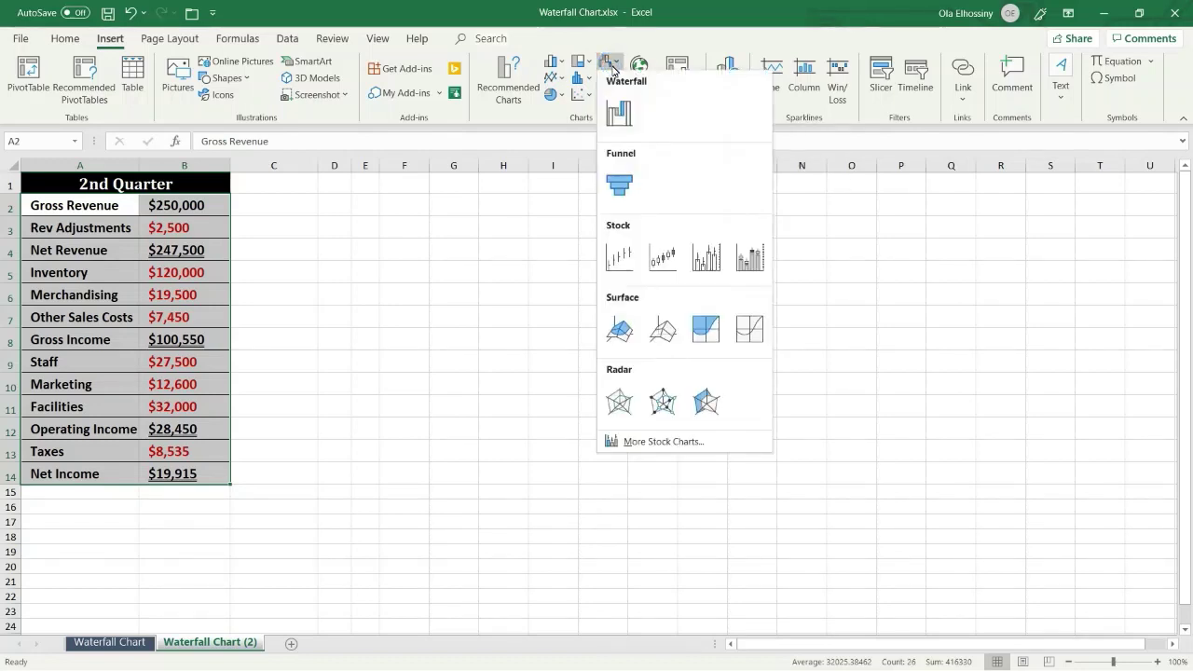
click(626, 104)
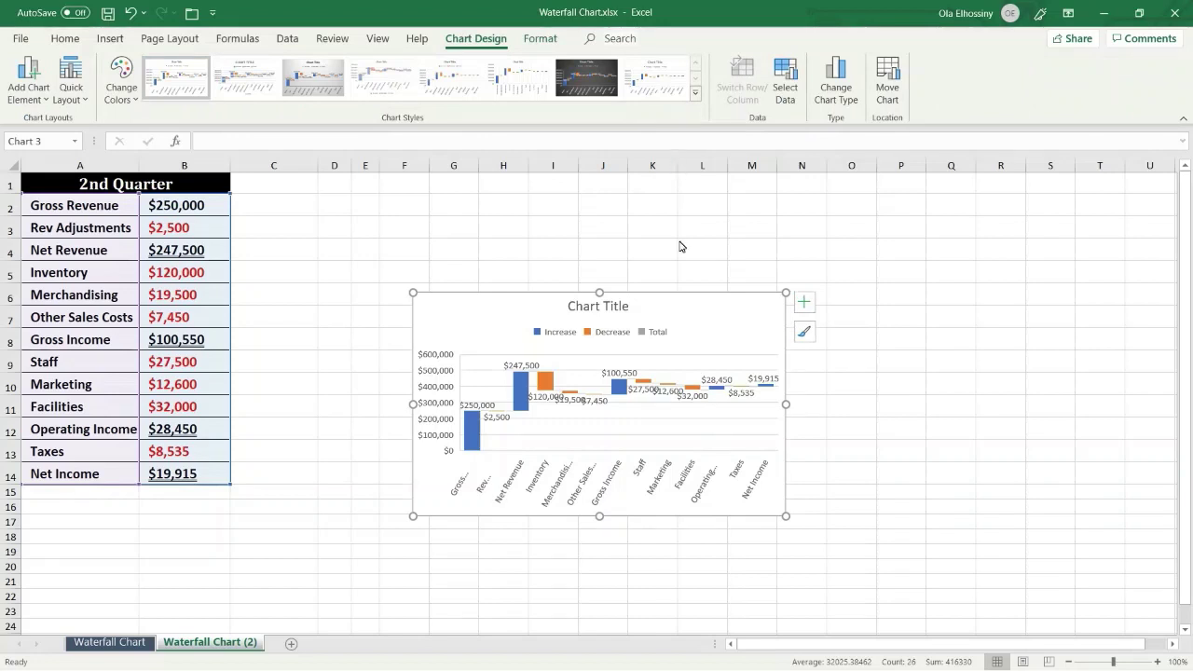
drag(723, 307, 673, 254)
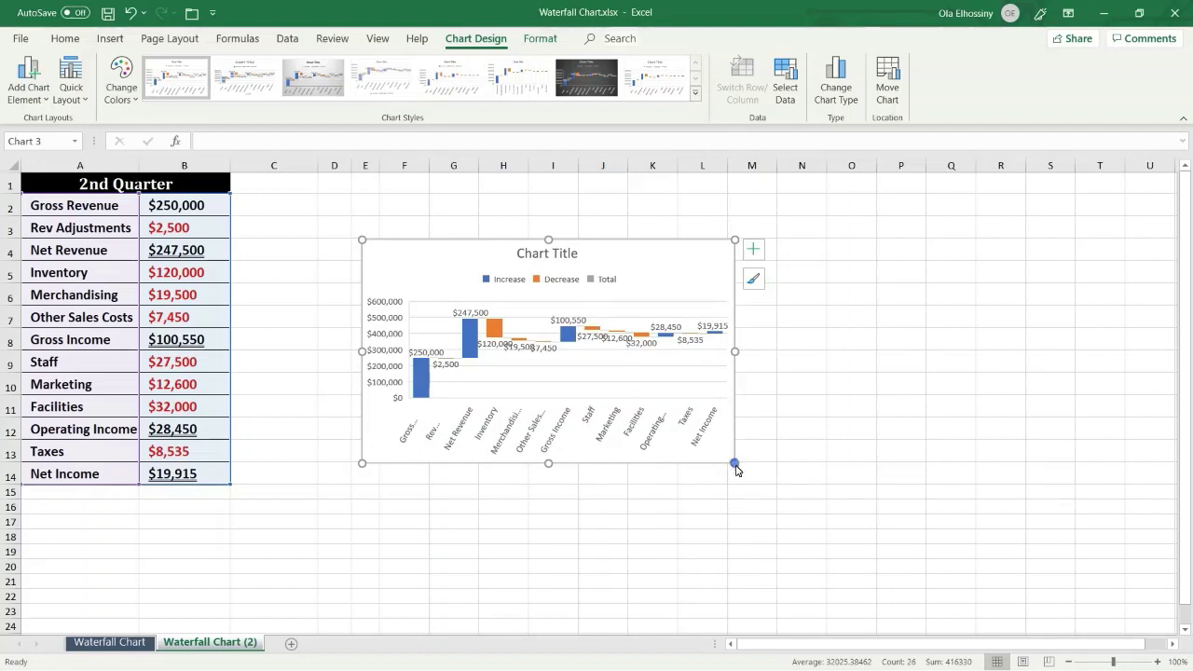
drag(735, 466, 890, 573)
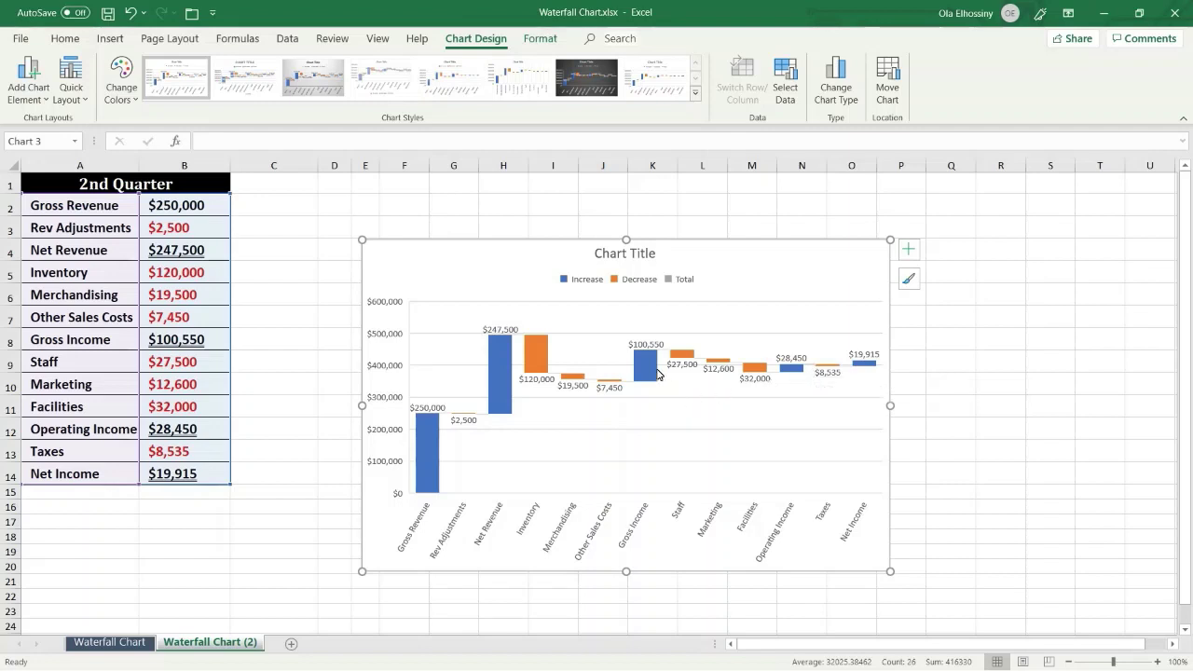
mouse_move(655, 374)
click(501, 380)
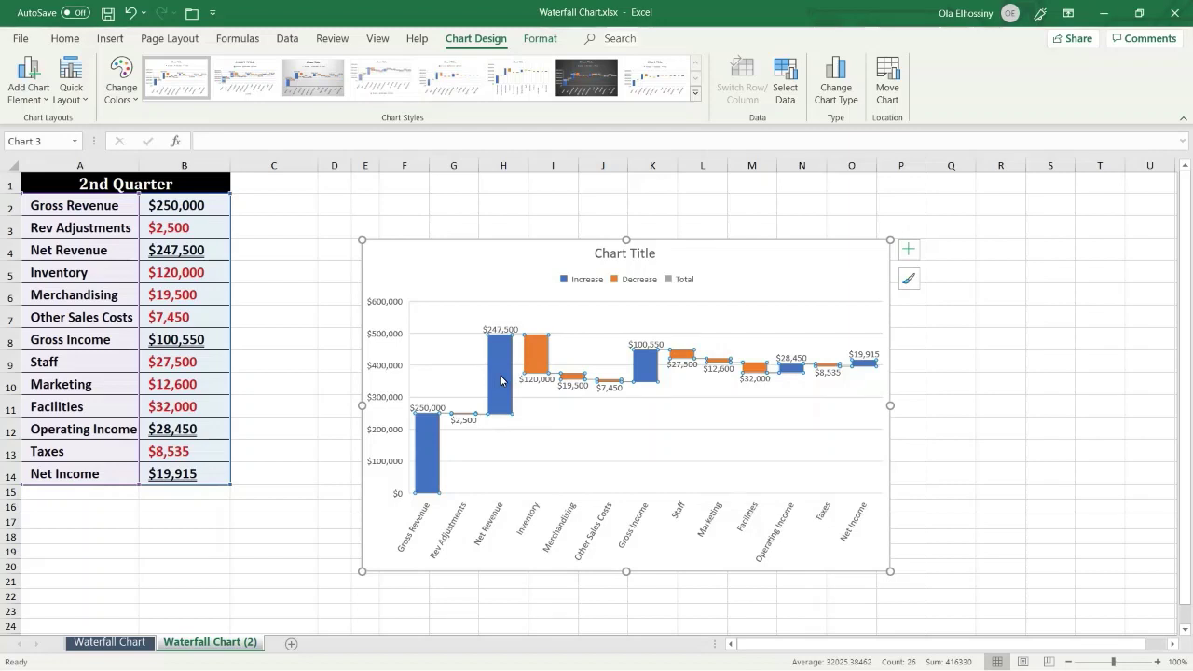
Set the Net Revenue data point as a total so its bar rises from zero to $247,500.
click(501, 380)
double_click(499, 377)
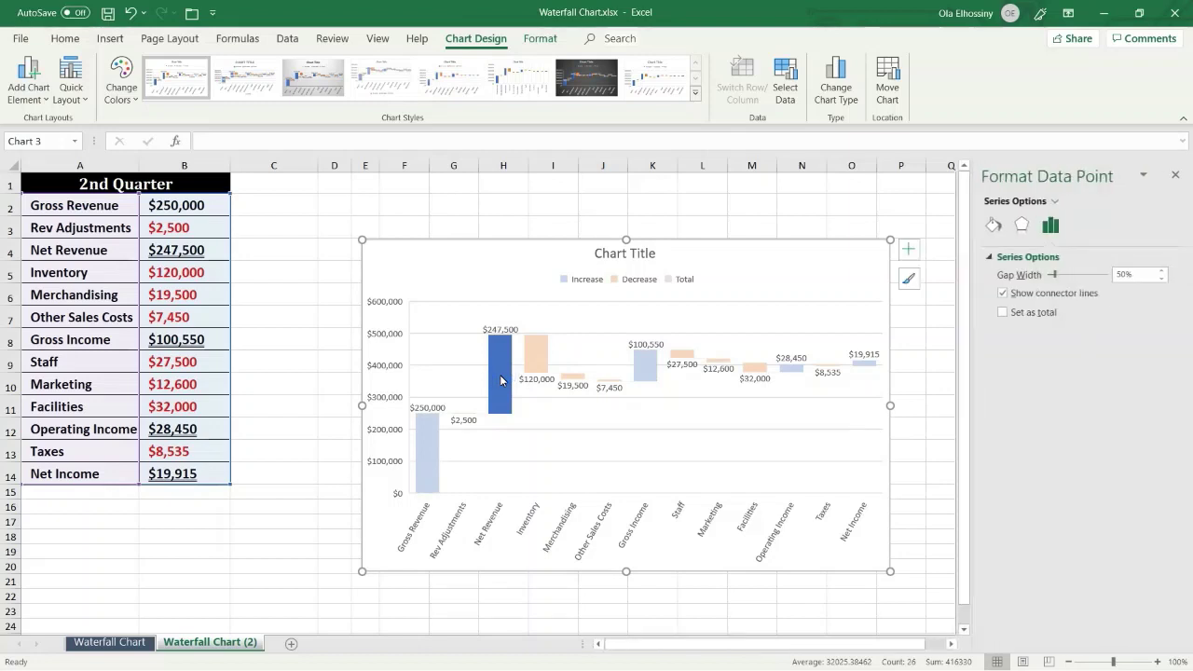
click(1003, 314)
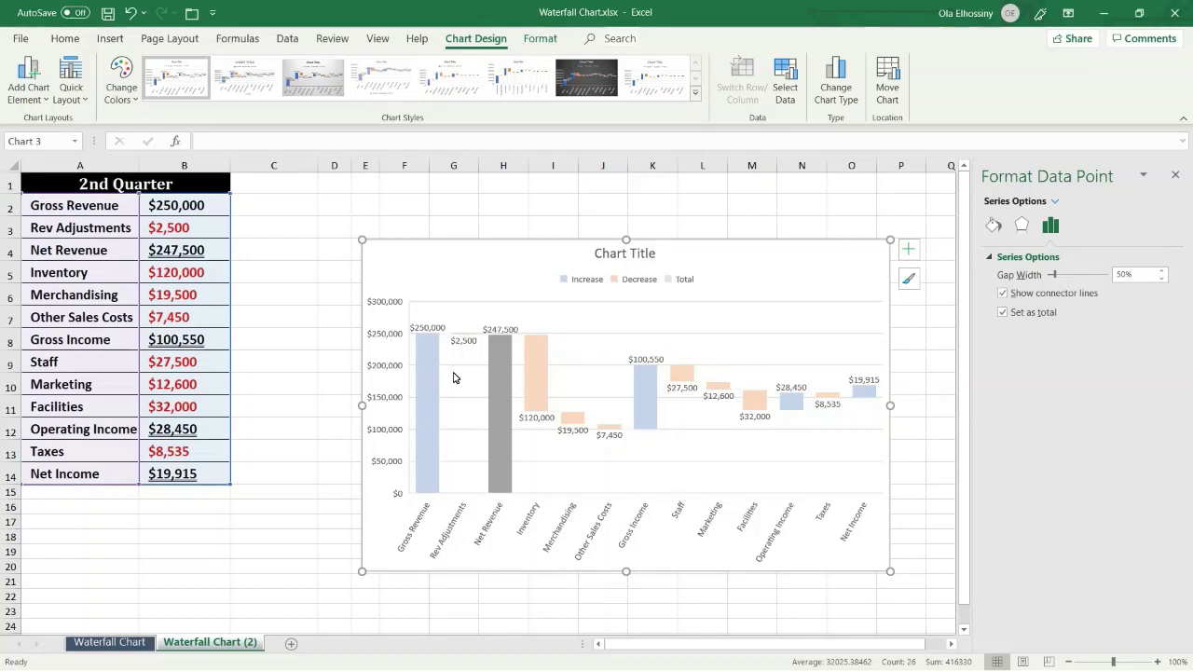
mouse_move(498, 361)
mouse_move(650, 400)
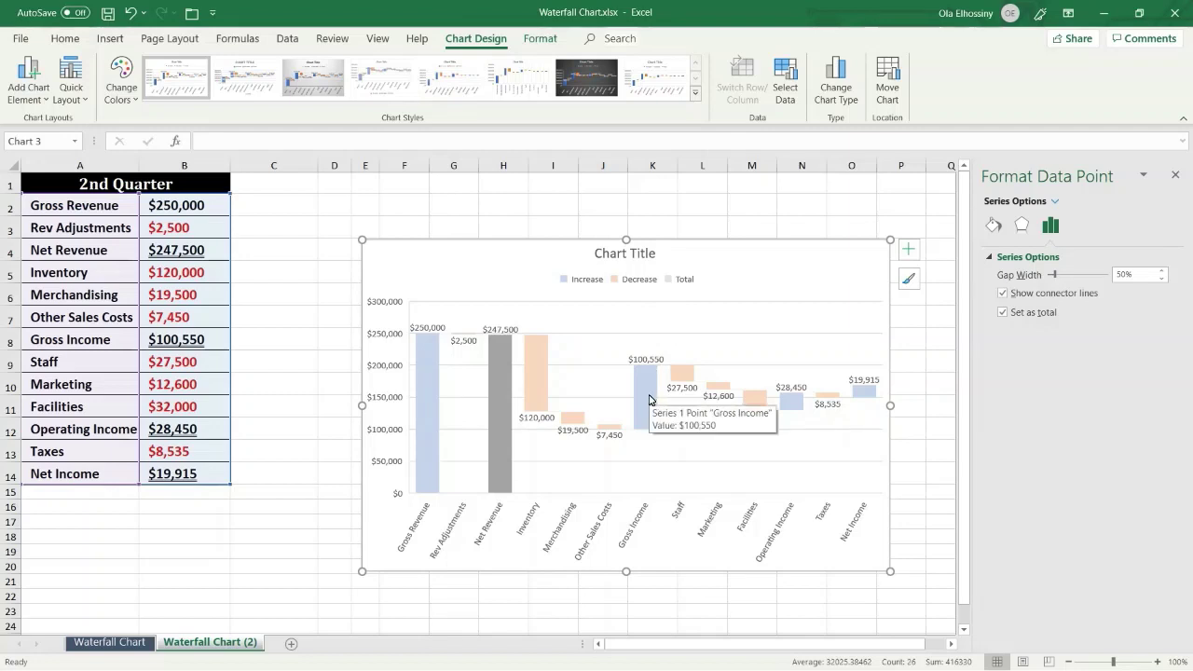
Select the Gross Income bar alone and set it as a total, rising to $100,550.
click(649, 400)
click(649, 400)
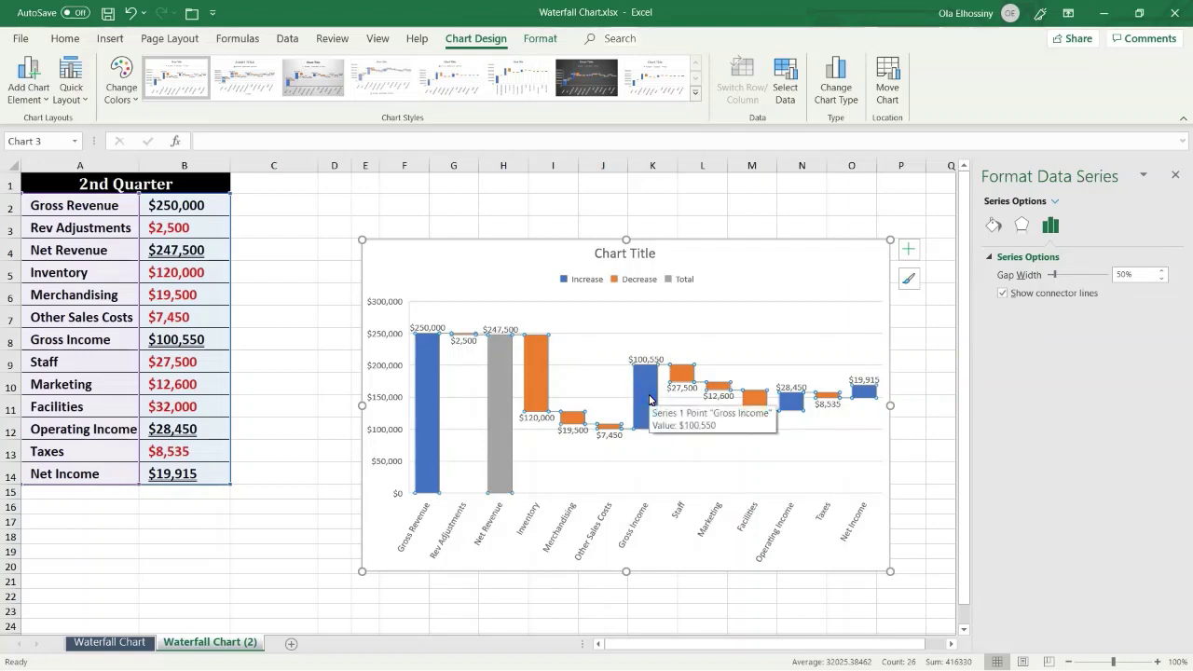
click(649, 400)
click(650, 400)
click(650, 400)
click(650, 400)
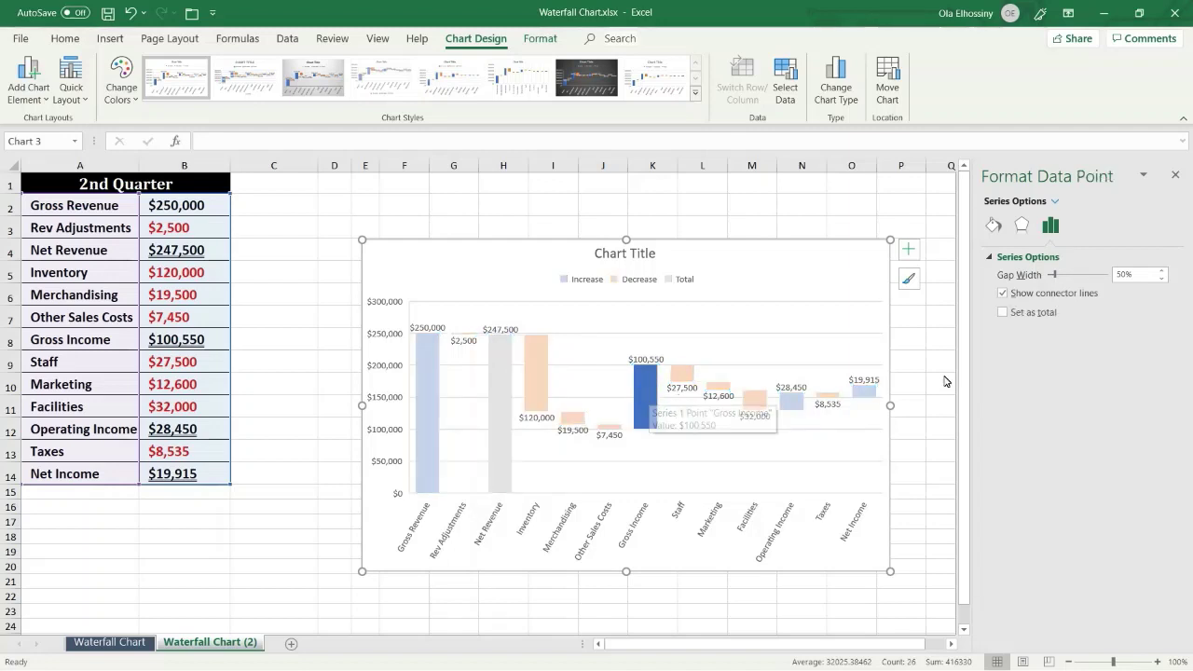
click(1003, 312)
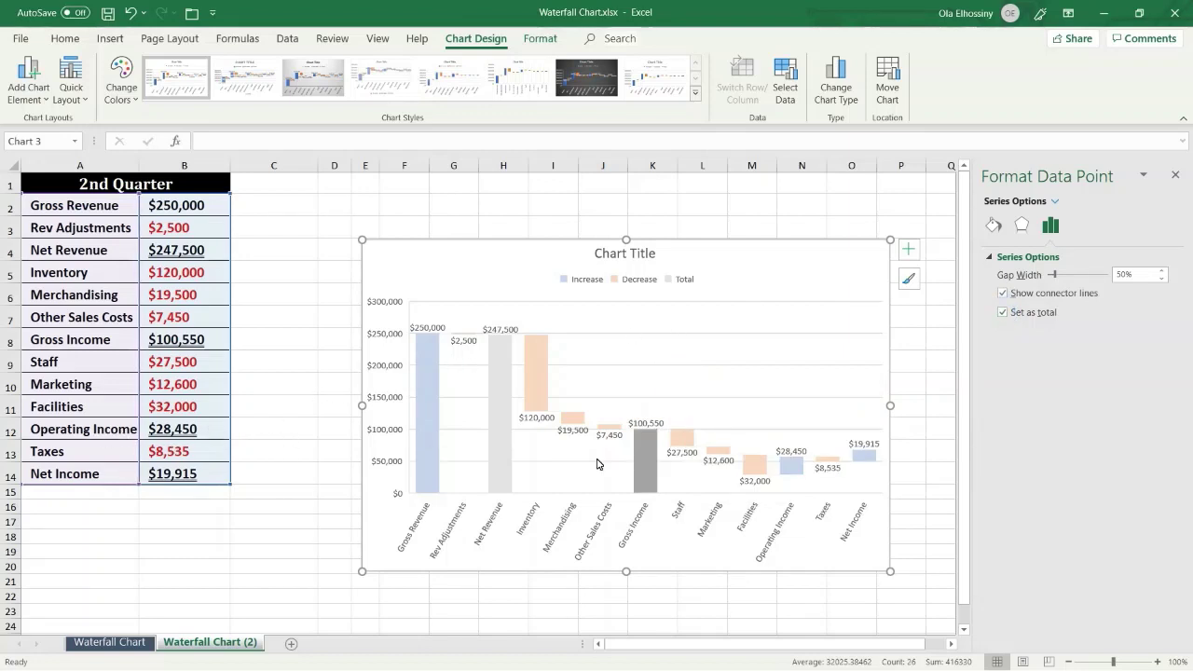
click(788, 469)
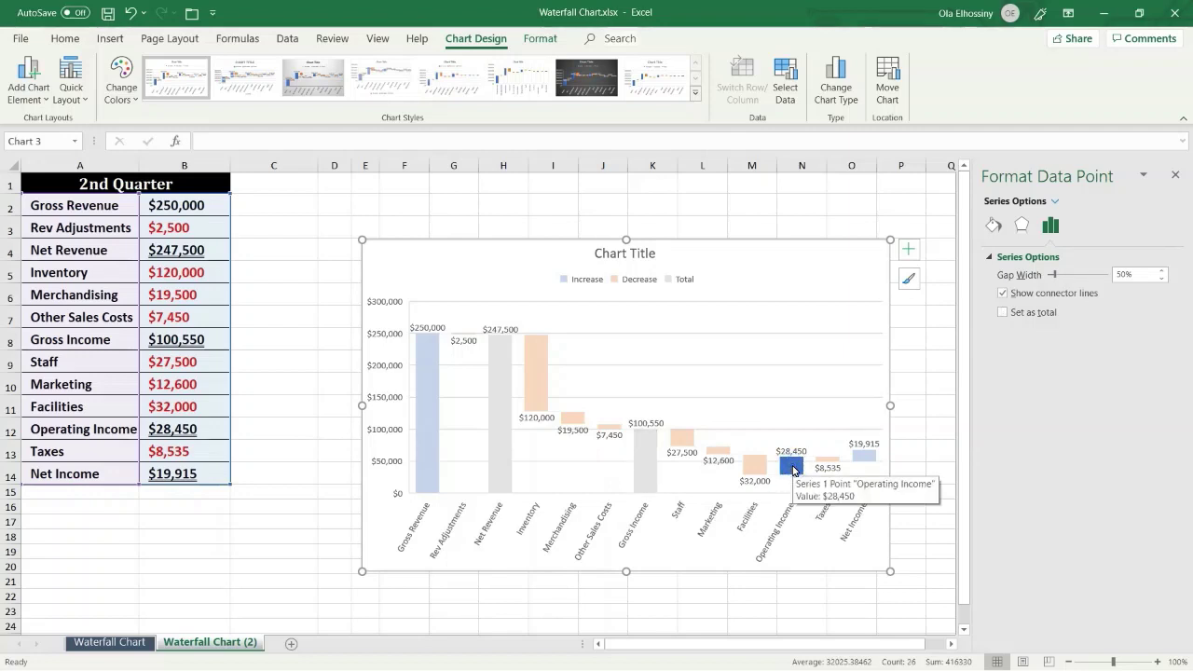
Make the Operating Income bar a total from its shortcut menu, rising to $28,450.
click(791, 468)
click(792, 468)
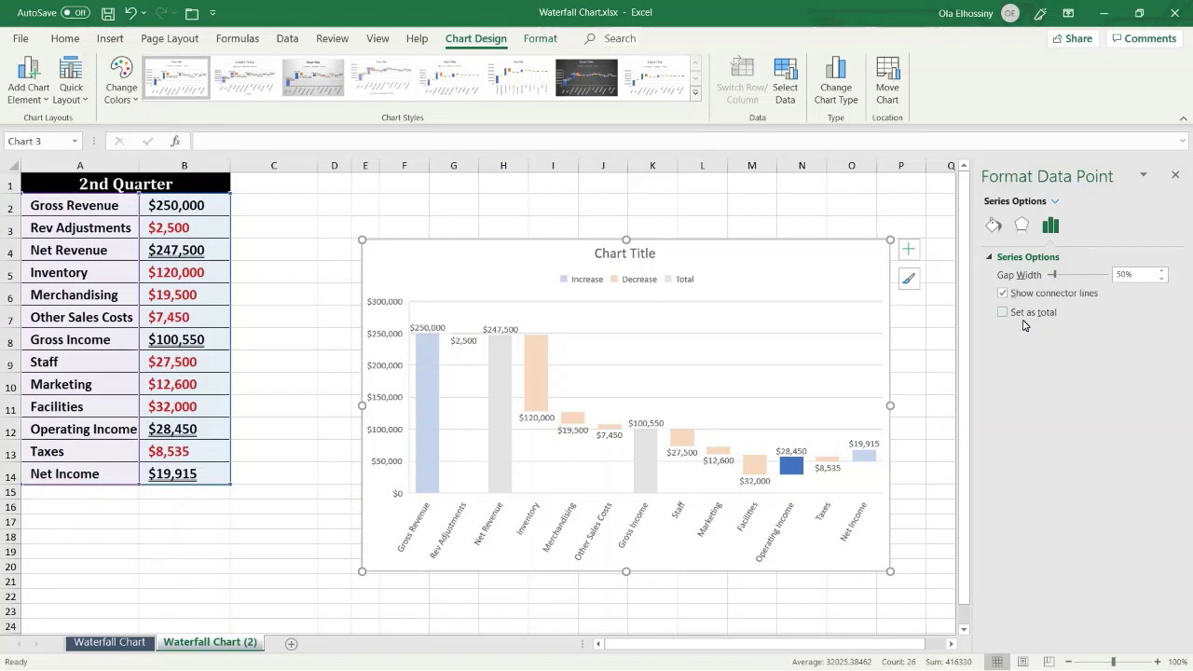
mouse_move(789, 475)
right_click(789, 474)
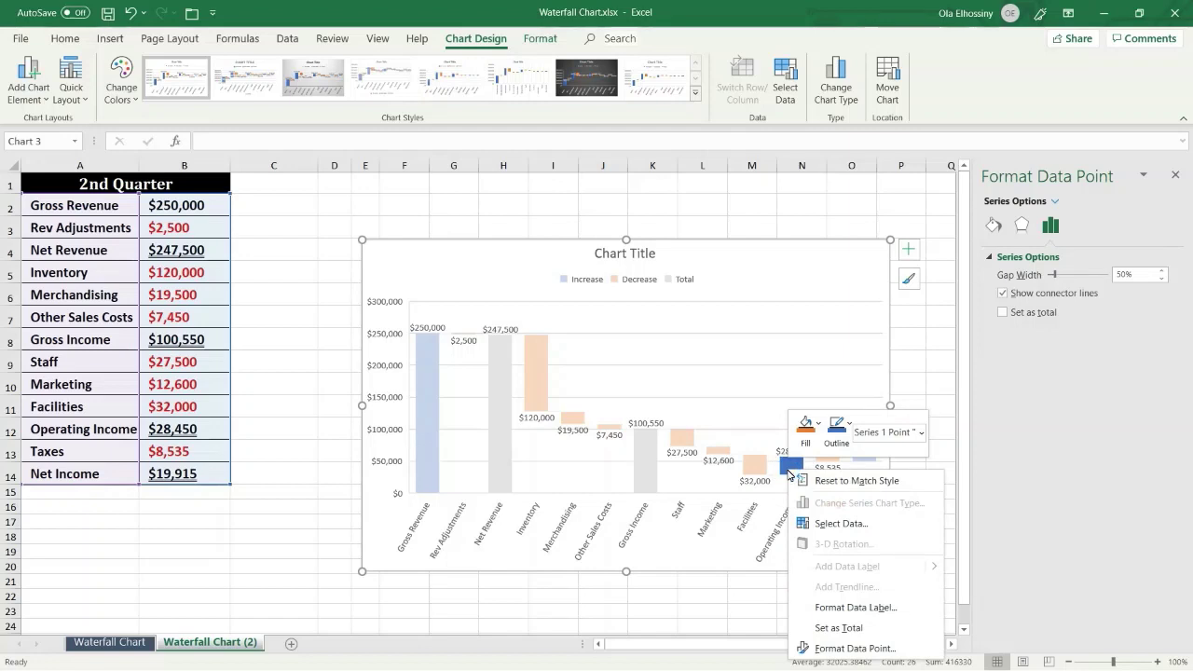
click(864, 628)
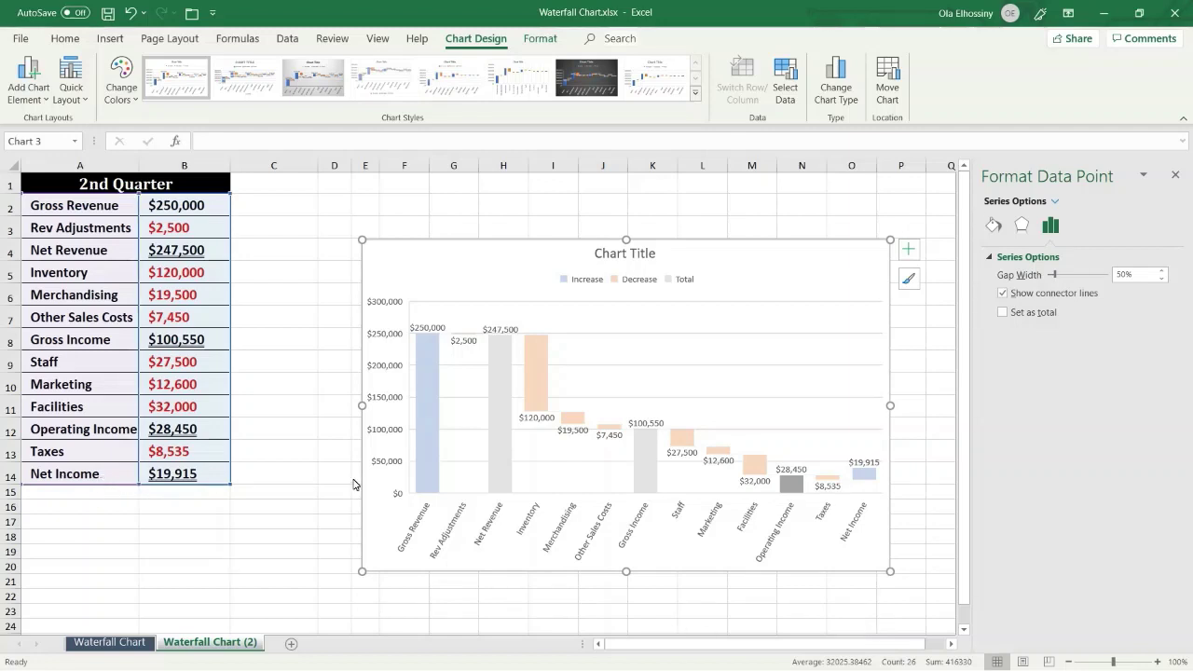
Set the Net Income bar as a total, rising to $19,915, and close the formatting pane.
click(865, 478)
click(865, 478)
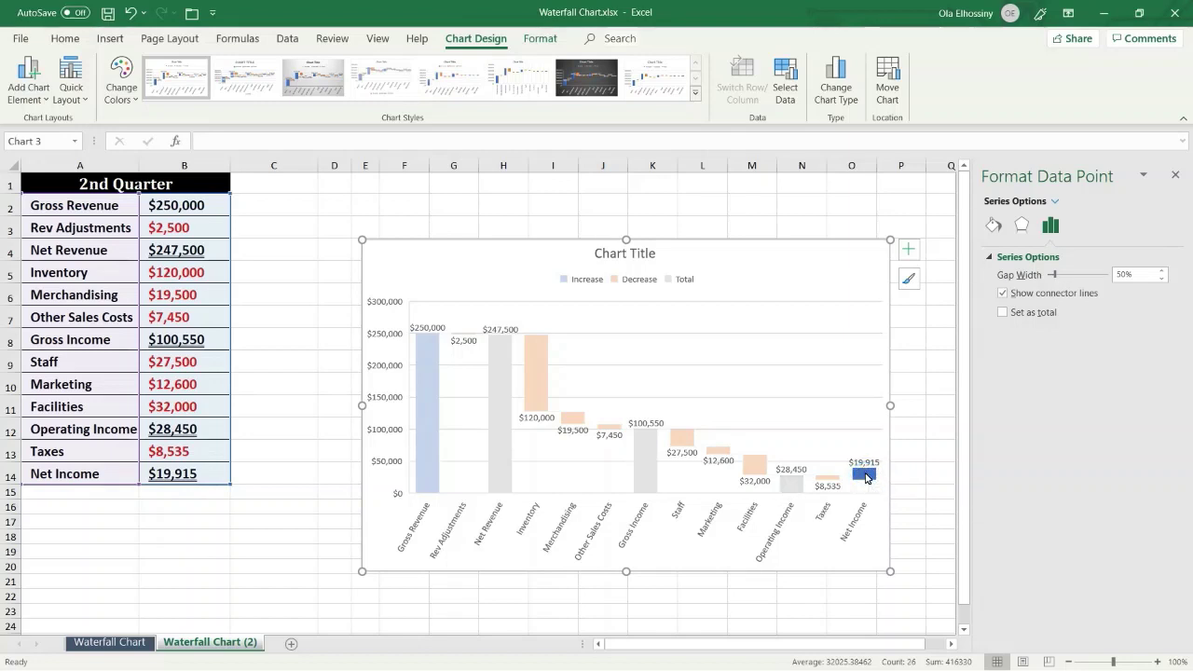
click(865, 478)
click(865, 478)
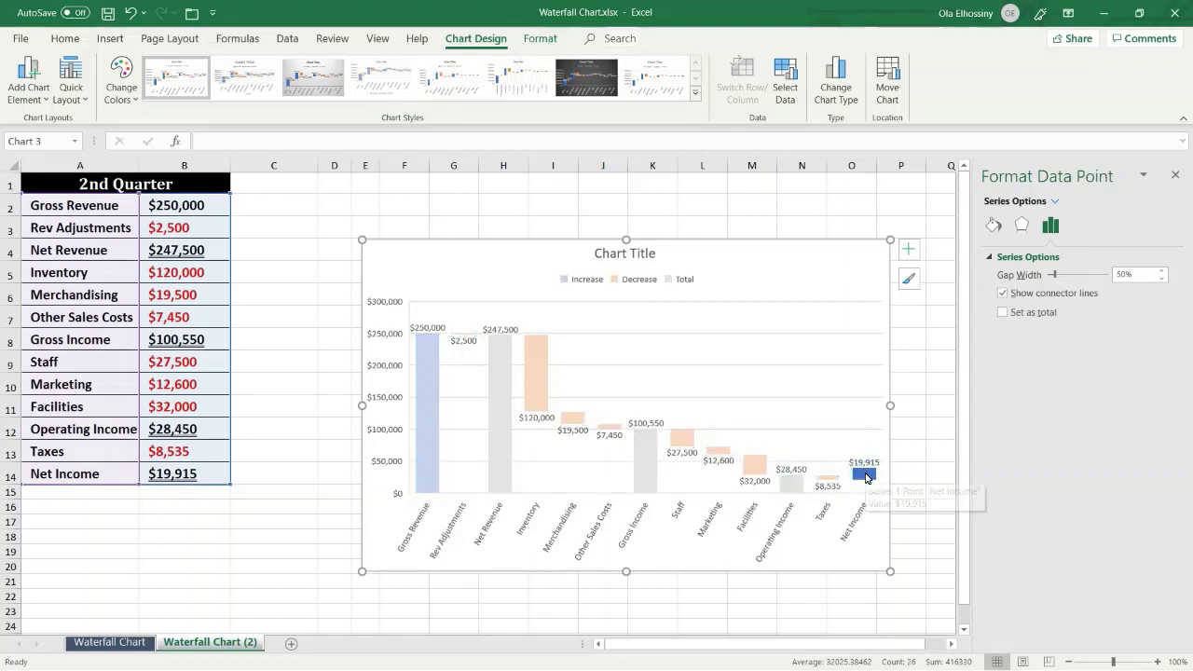
click(1002, 313)
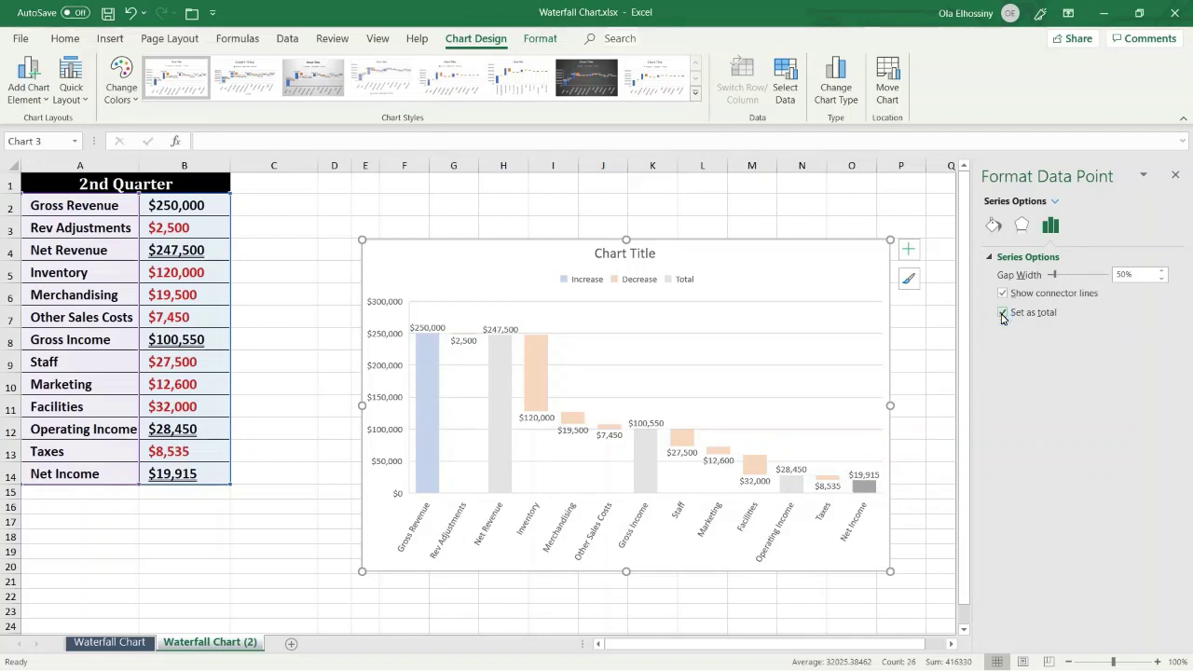
click(1175, 175)
Enlarge the waterfall chart upward and leftward to span columns D through P.
click(947, 252)
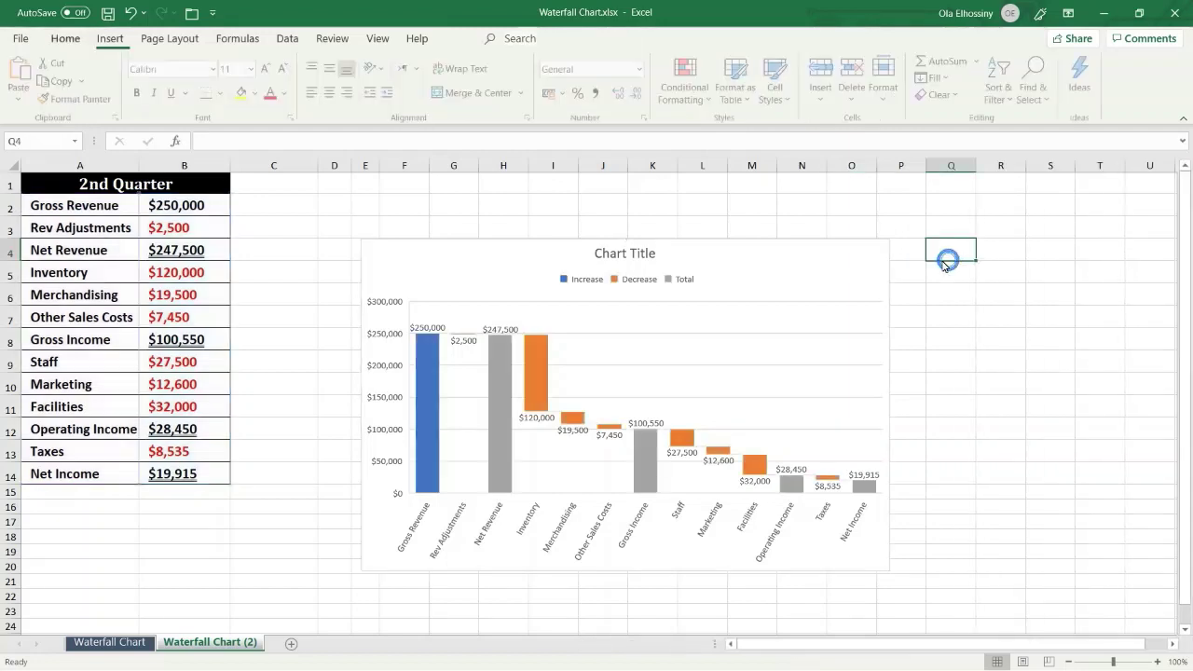
click(845, 273)
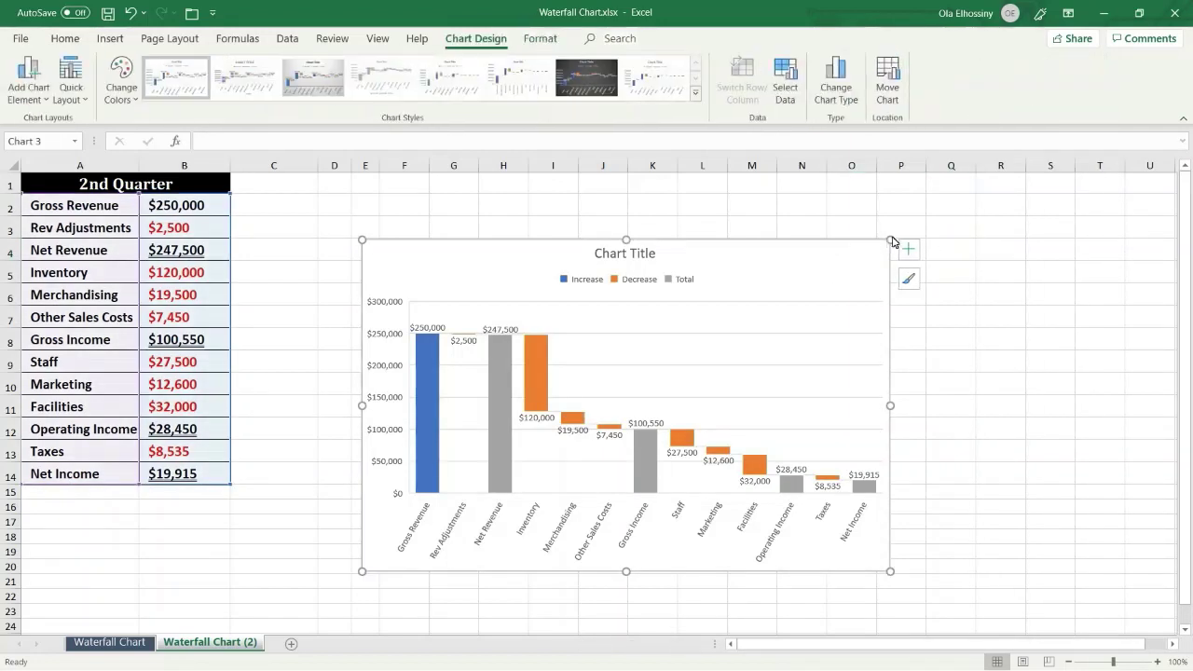
drag(892, 240, 900, 192)
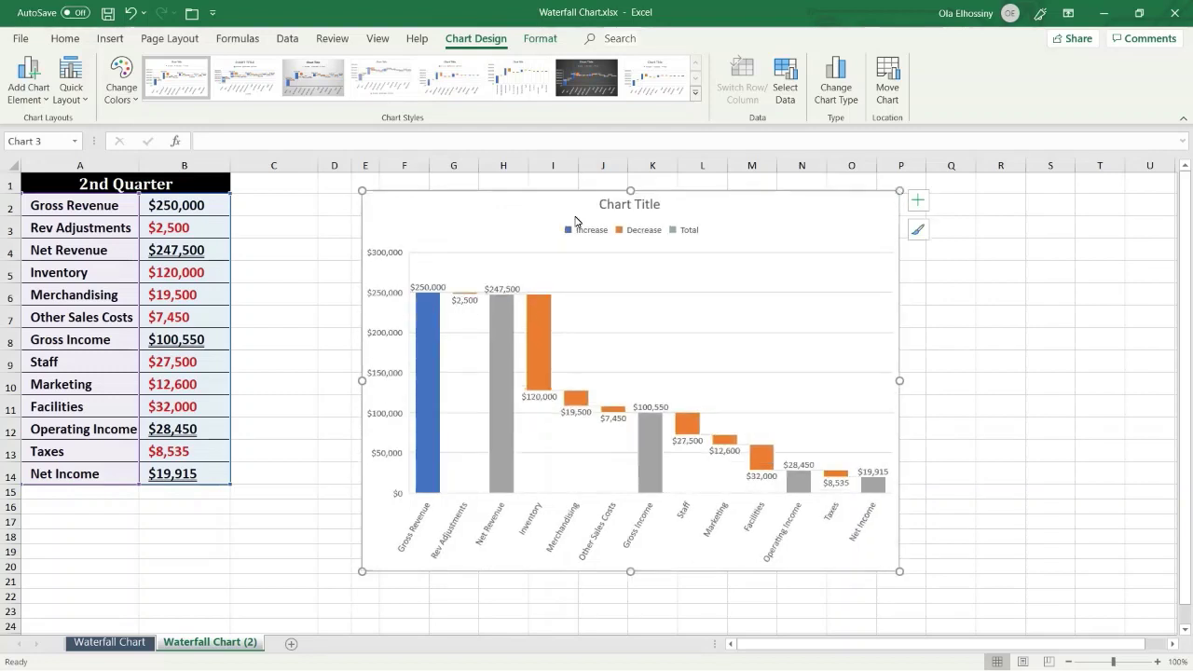
drag(362, 191, 291, 180)
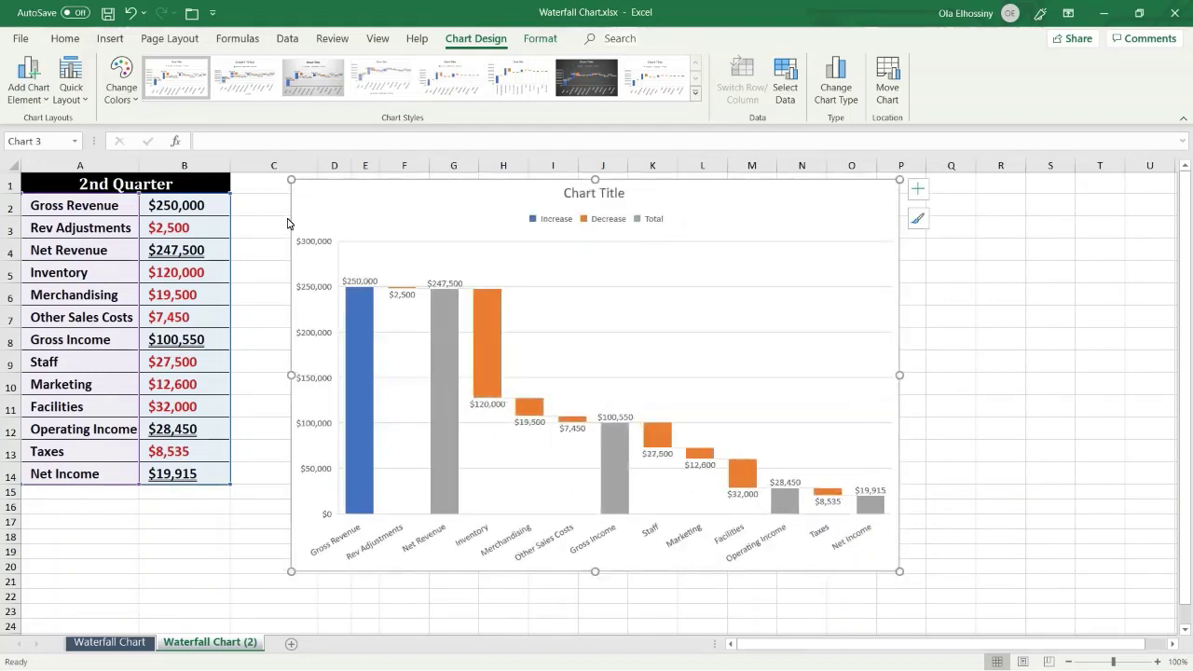